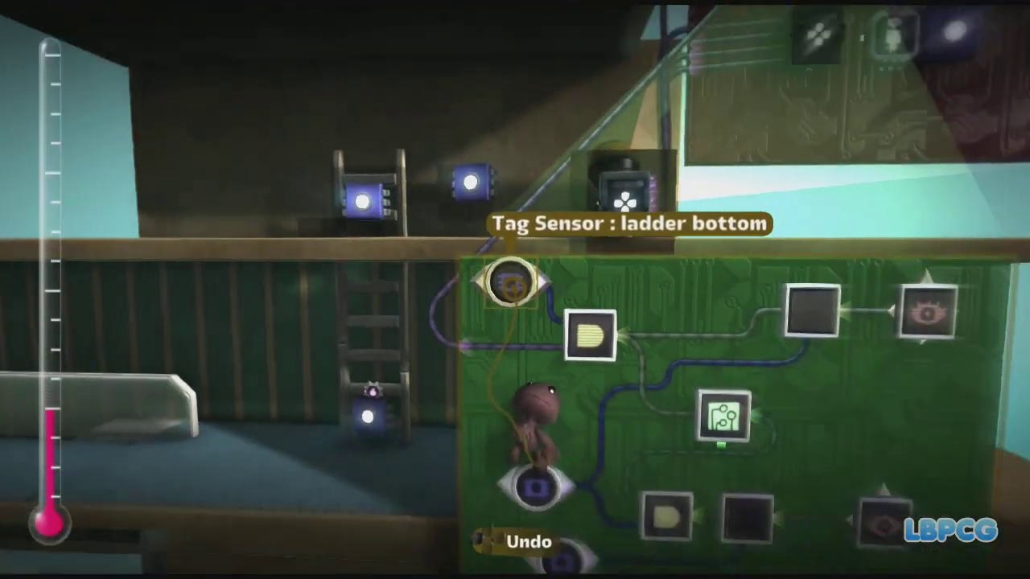
Examine the maximum detection range of the tag sensor labelled ladder bottom.
click(513, 287)
key(Down)
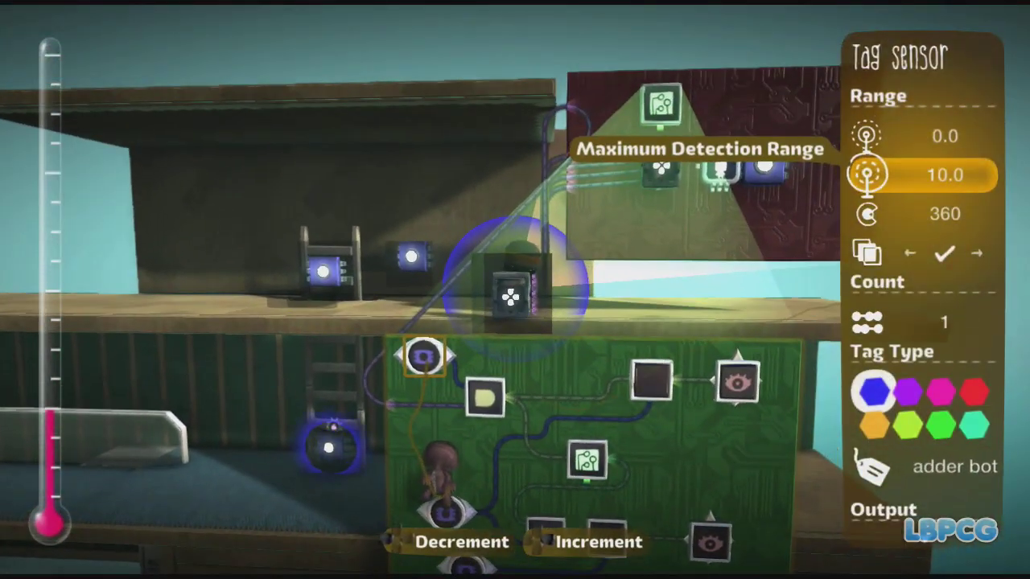
key(Escape)
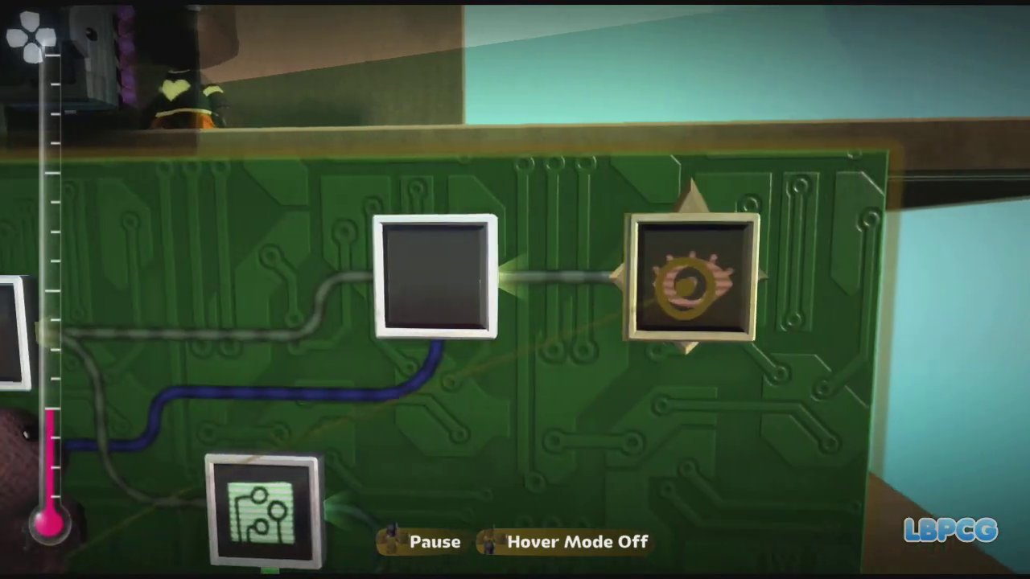
Open the upper follower's settings and examine its strength and trigger options through the maximum detection range.
click(683, 282)
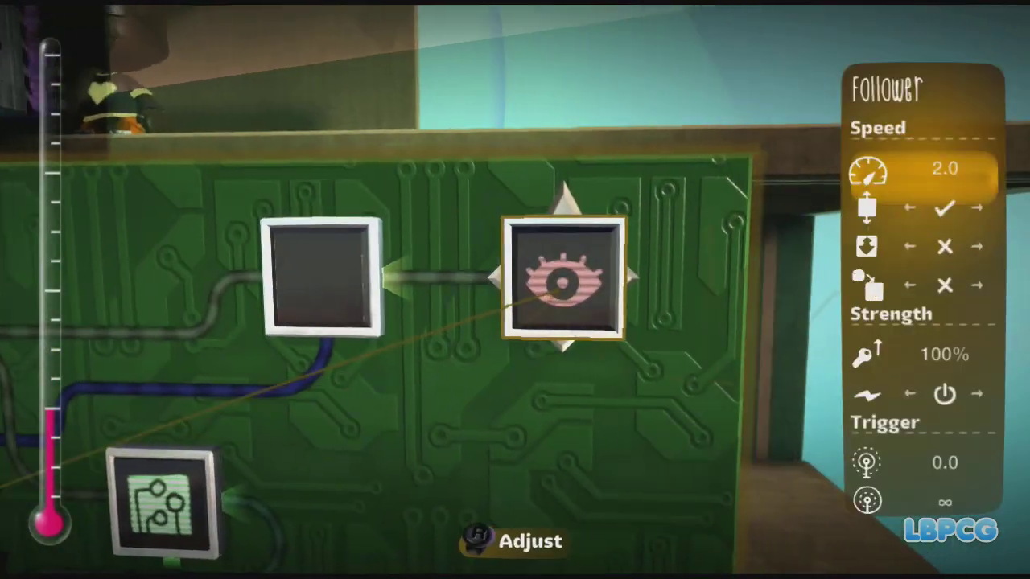
key(Down)
key(Down)
key(Down)
key(Down)
key(Down)
key(Down)
key(Down)
key(Down)
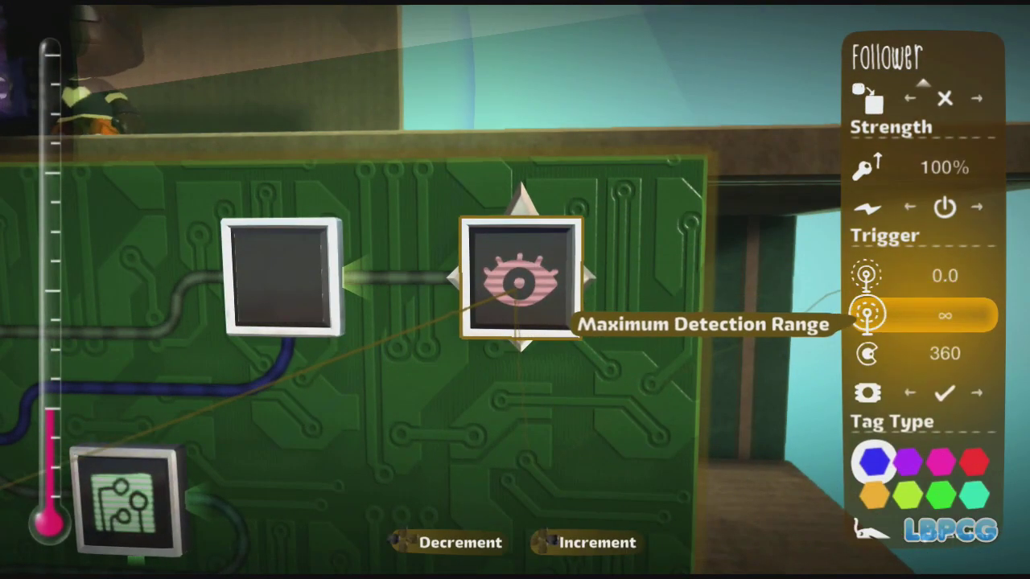
Check the upper follower's speed and up-down movement settings.
key(Up)
key(Up)
key(Up)
key(Up)
key(Up)
key(Up)
key(Up)
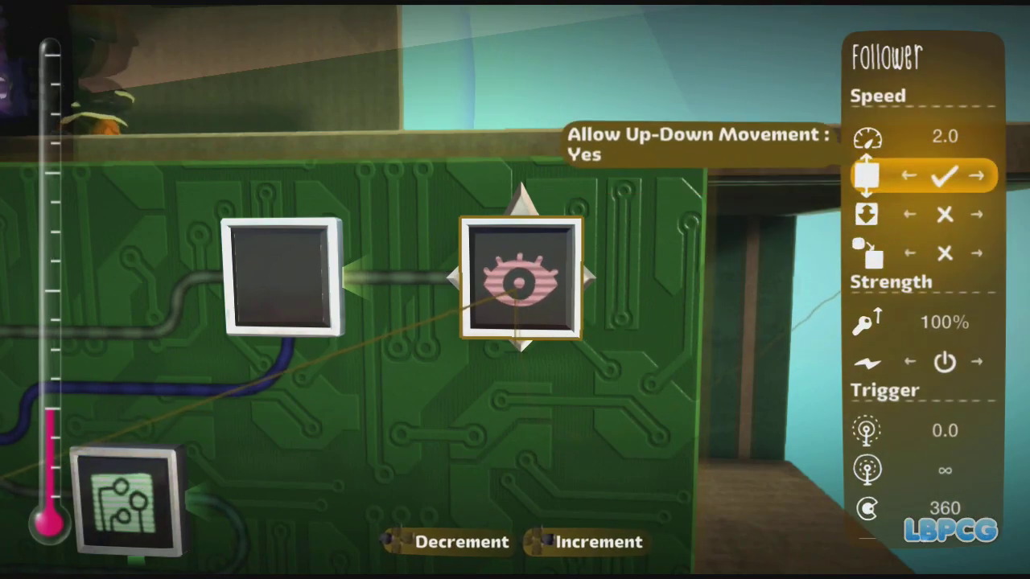
Examine the upper follower's detection range, tag colour and tag label, and close its settings.
key(Down)
key(Down)
key(Down)
key(Down)
key(Down)
key(Down)
key(Down)
key(Up)
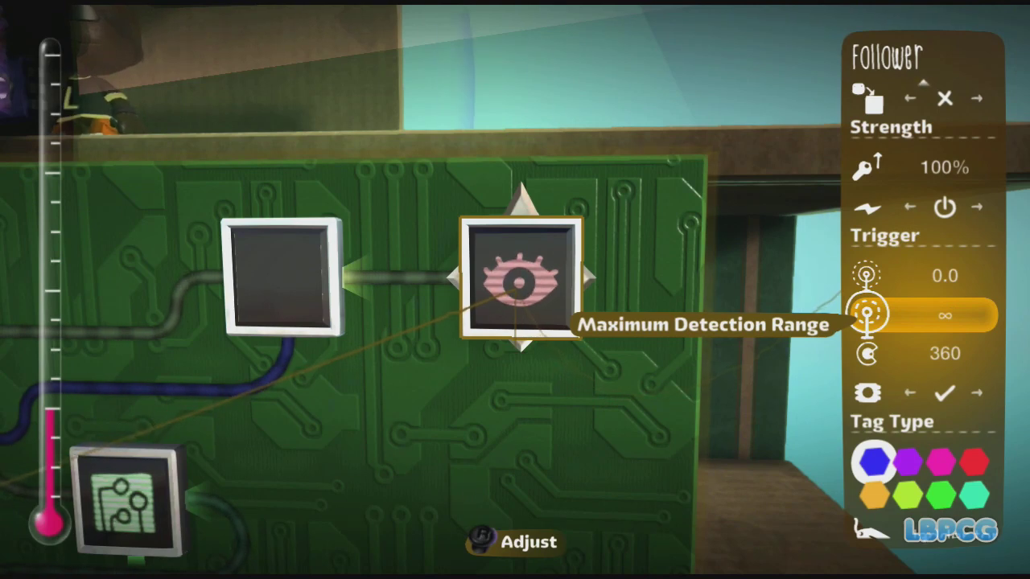
key(Down)
key(Down)
key(Down)
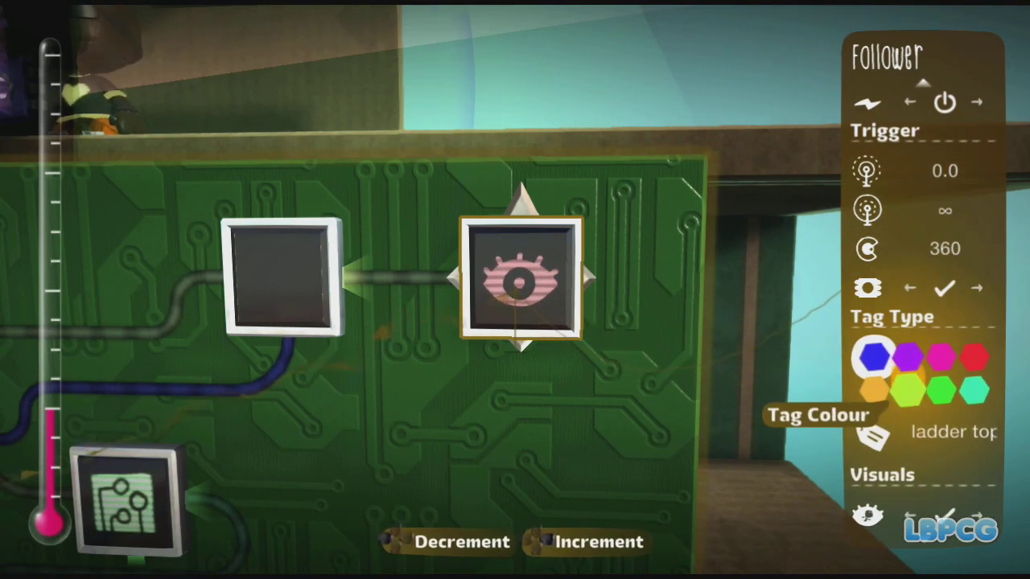
key(Down)
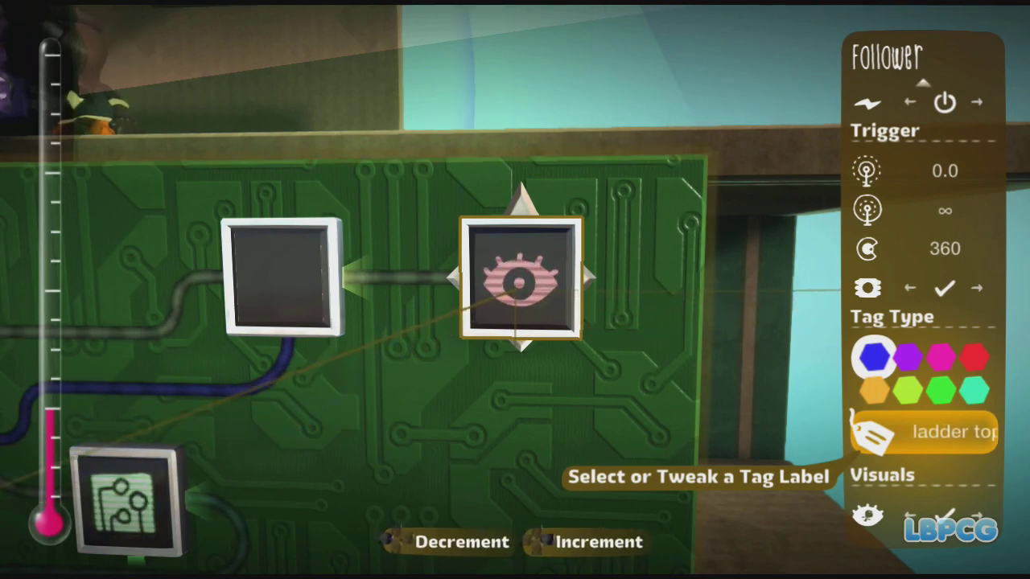
key(Escape)
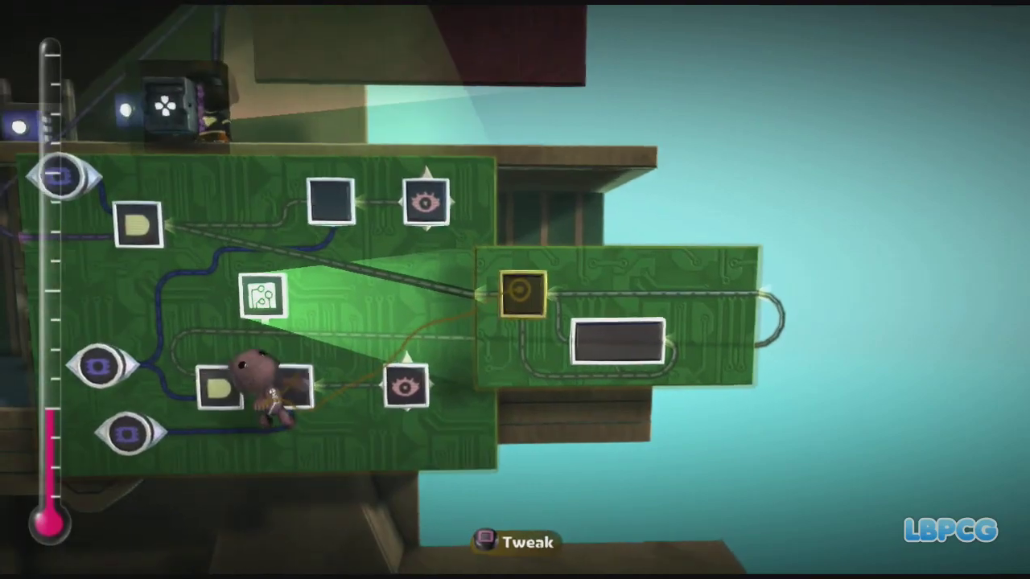
Inspect the counter and the timer's timing and input action on the small circuit board beside the main one.
click(505, 291)
key(Escape)
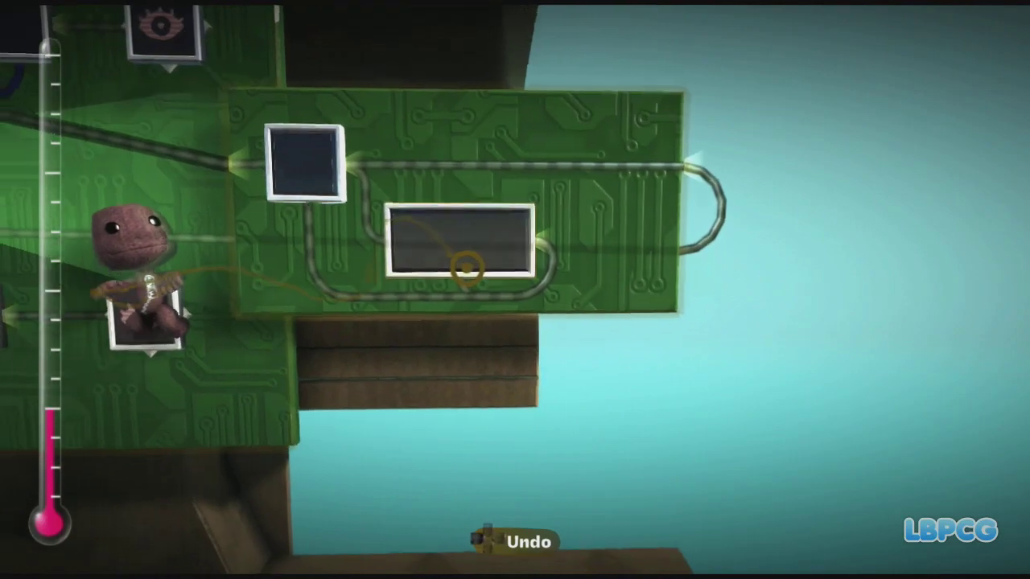
click(494, 291)
key(Down)
key(Down)
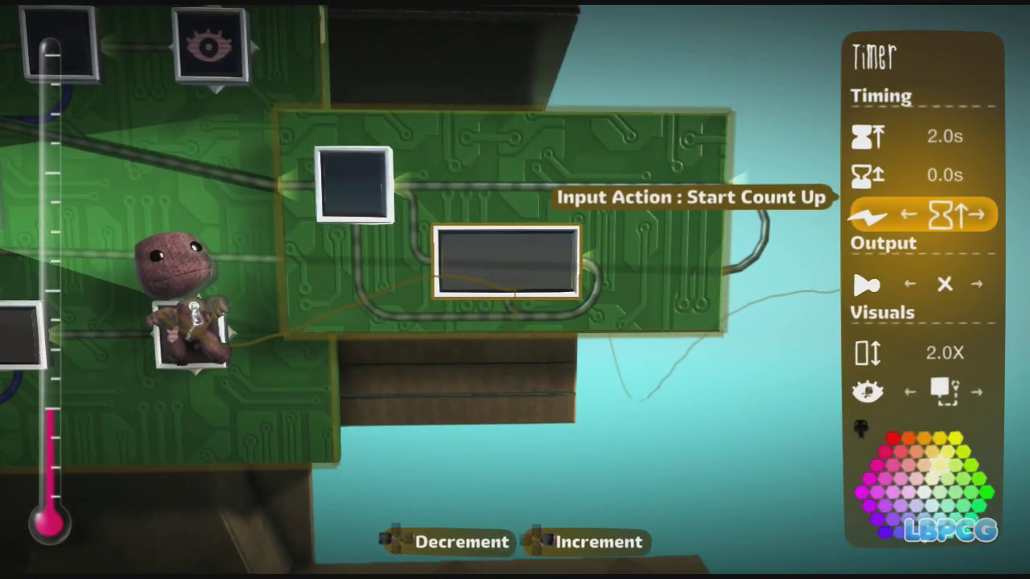
key(Escape)
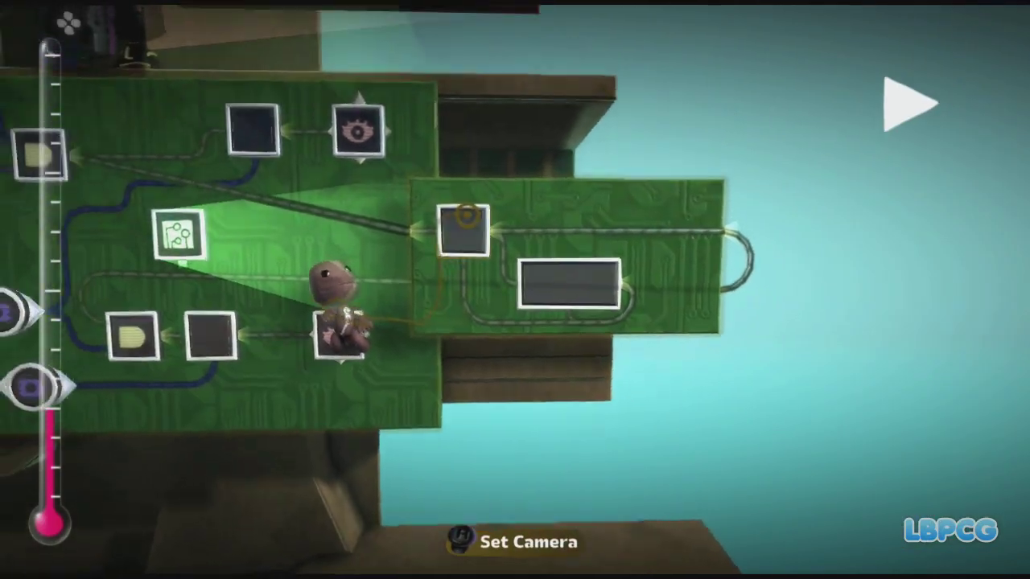
Move the small timer circuit board to the other side of the main circuit board, beside the tag sensors.
click(467, 220)
scroll(512, 287, down, 5)
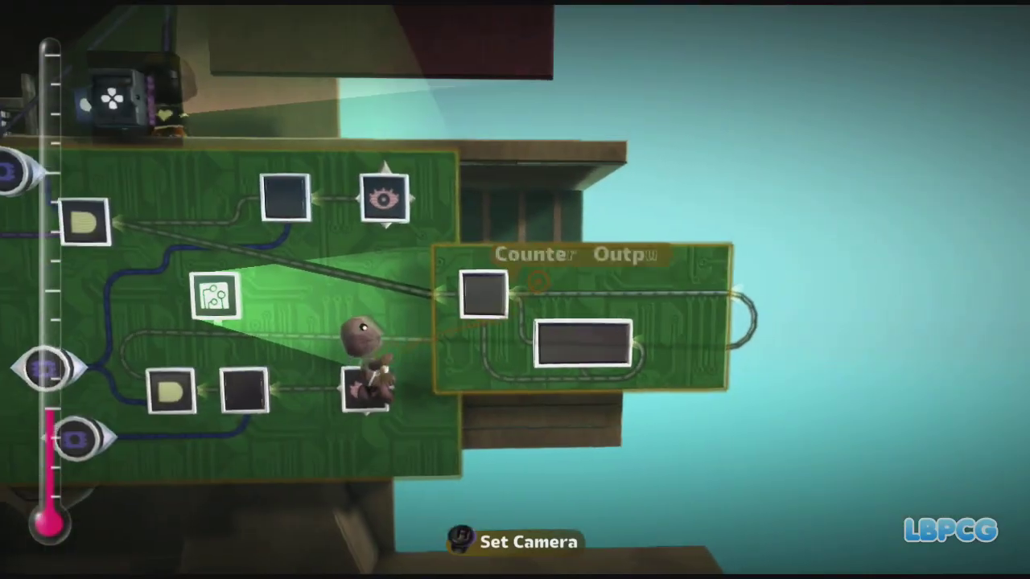
drag(364, 372, 432, 262)
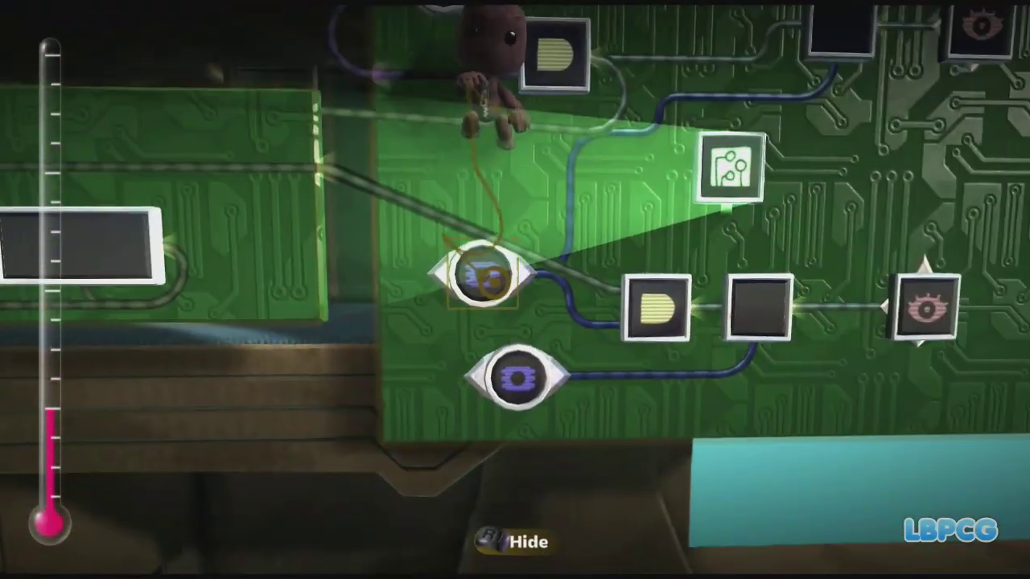
Examine the range, tag type and label settings of the ladder top tag sensor in the lower logic row.
click(480, 362)
key(Down)
key(Down)
key(Down)
key(Down)
key(Down)
key(Down)
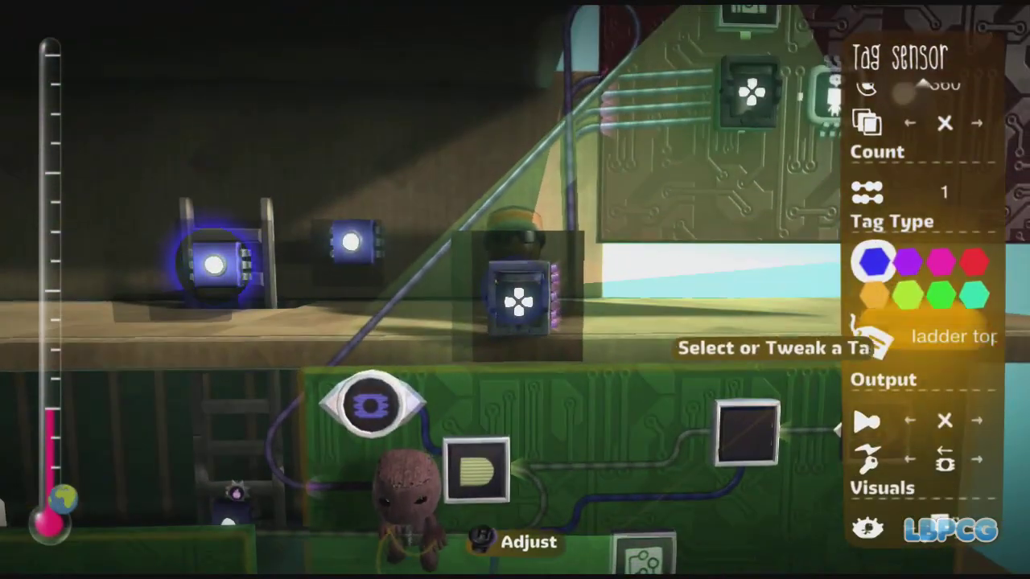
key(Escape)
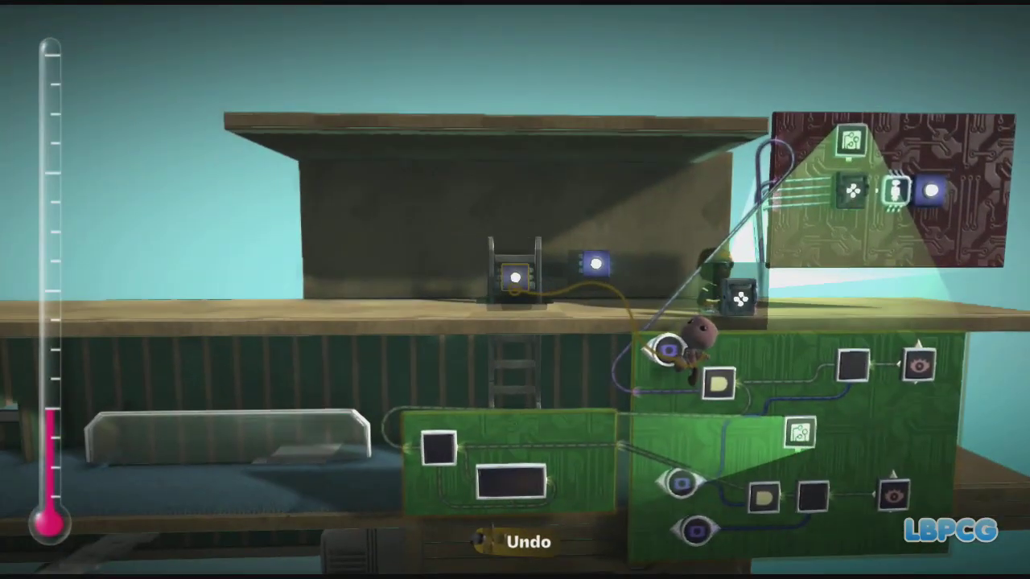
Pick up the small timer circuit board, carry it across the main board, and place it back beside the tag sensors.
scroll(668, 350, up, 5)
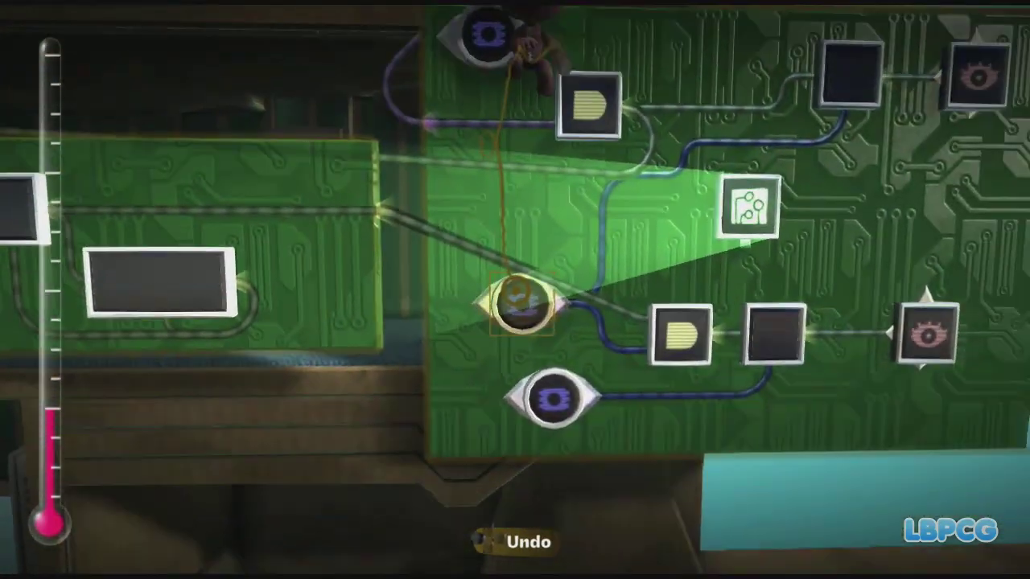
key(Escape)
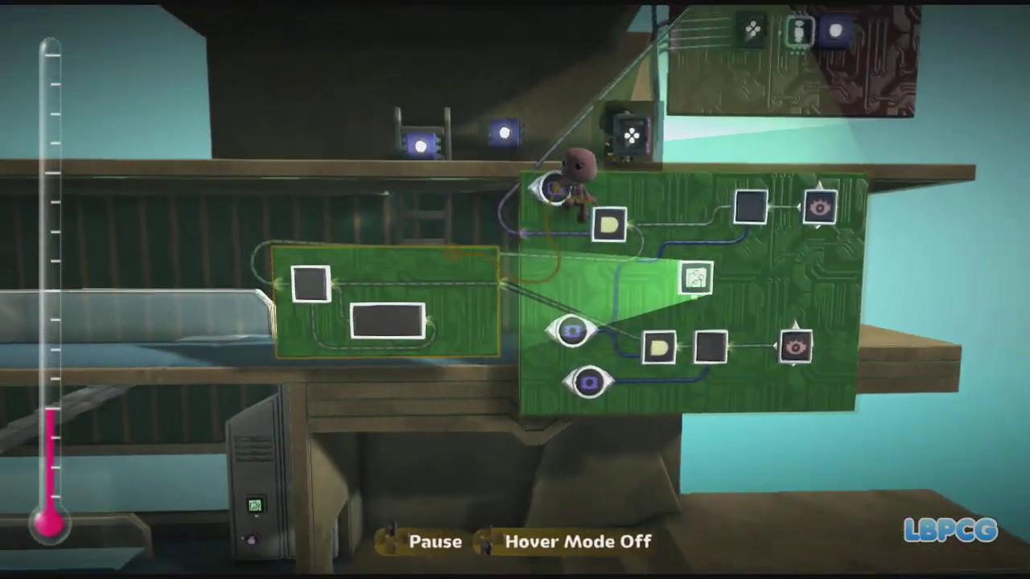
key(Right)
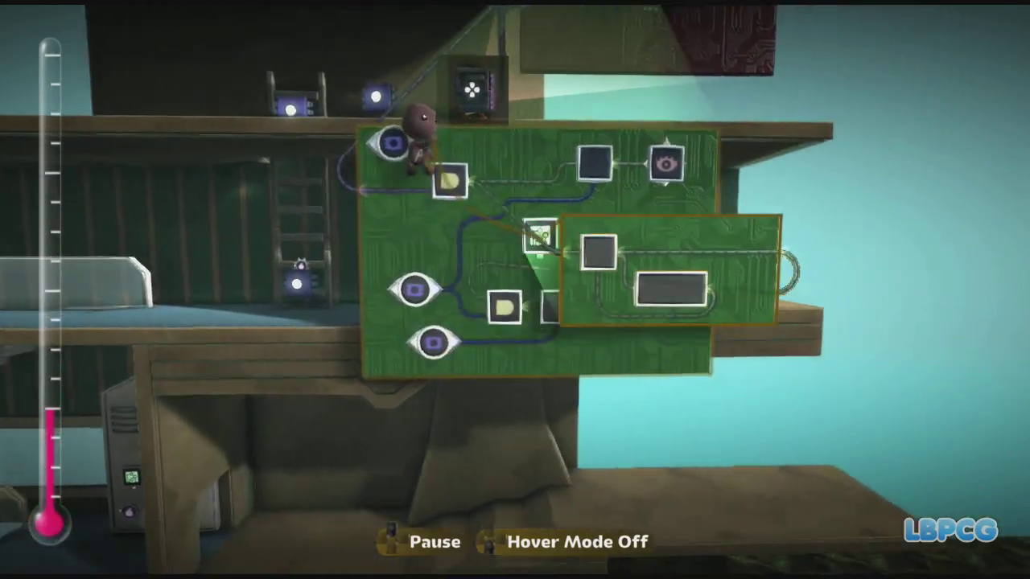
key(Right)
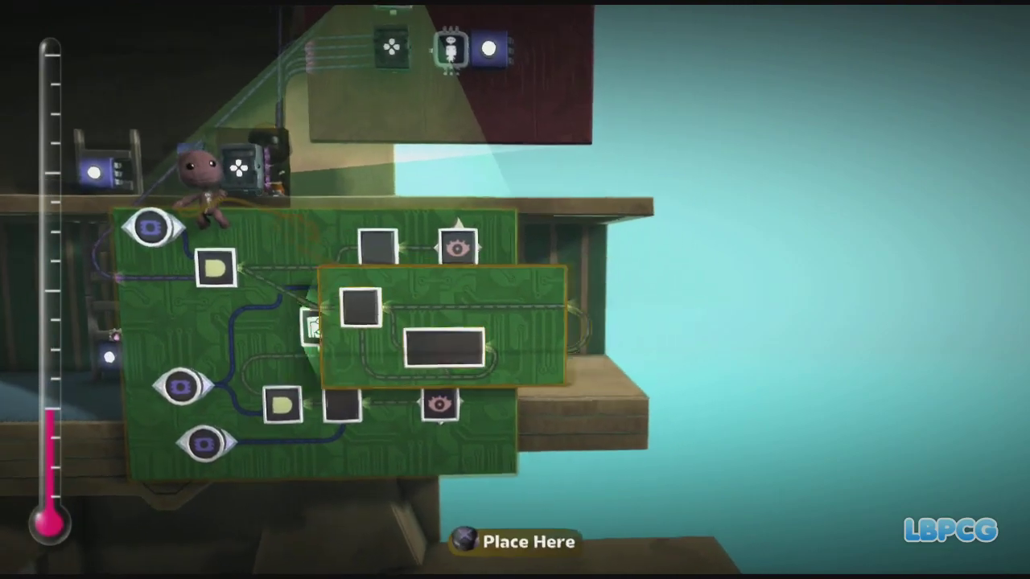
key(Left)
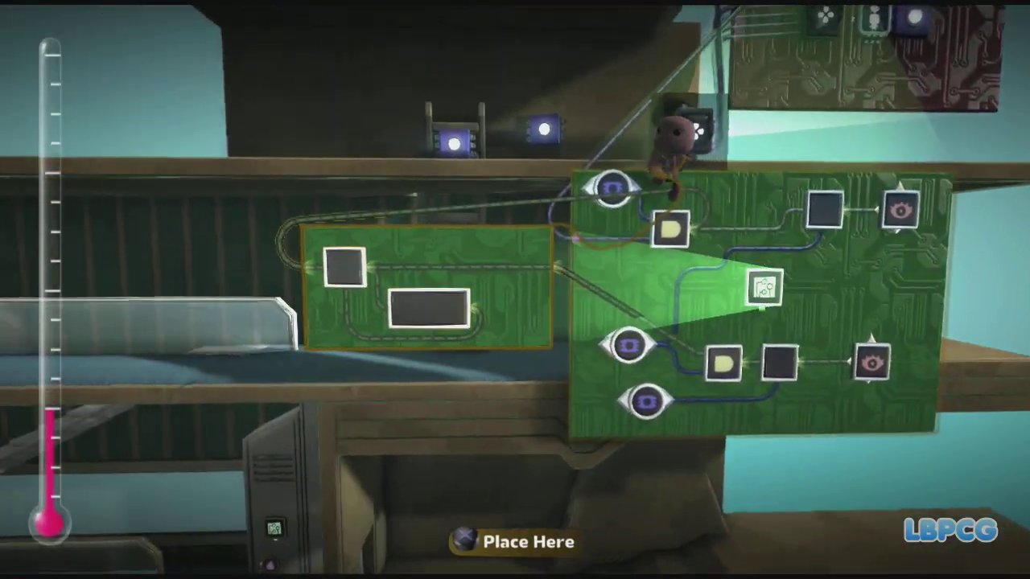
key(x)
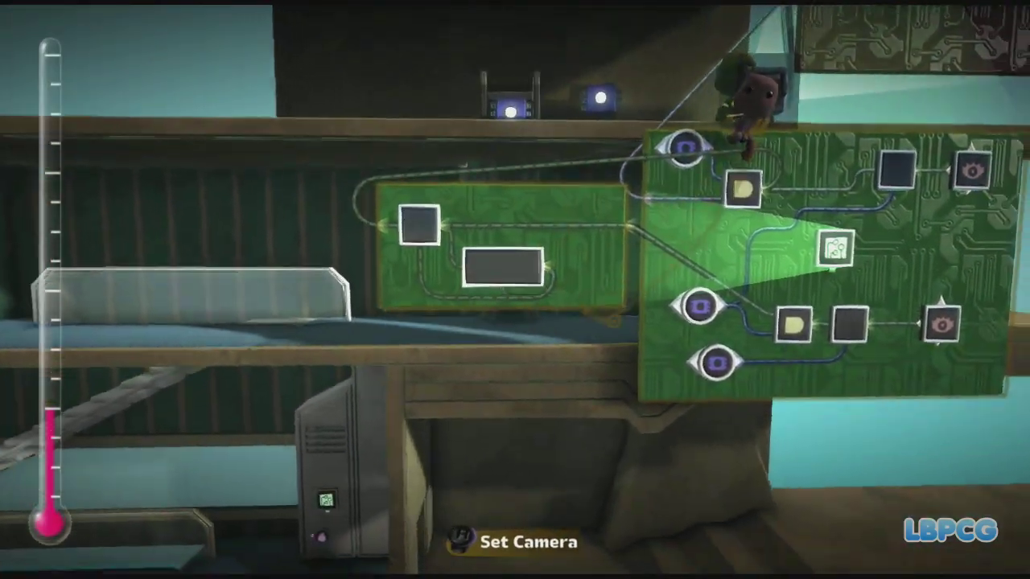
Inspect the lower row's counter and the trigger settings of the follower wired to it.
key(Left)
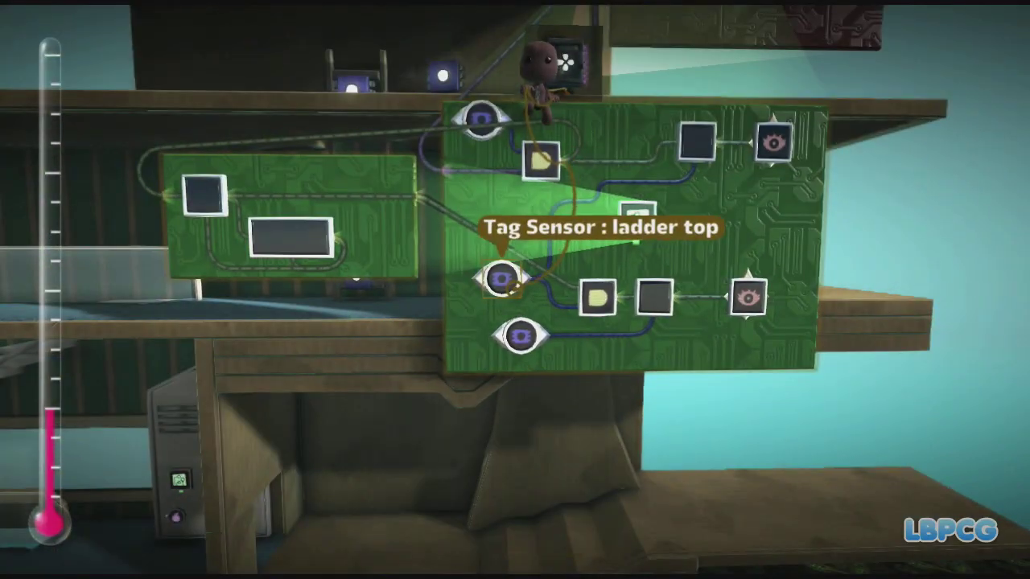
scroll(582, 291, up, 5)
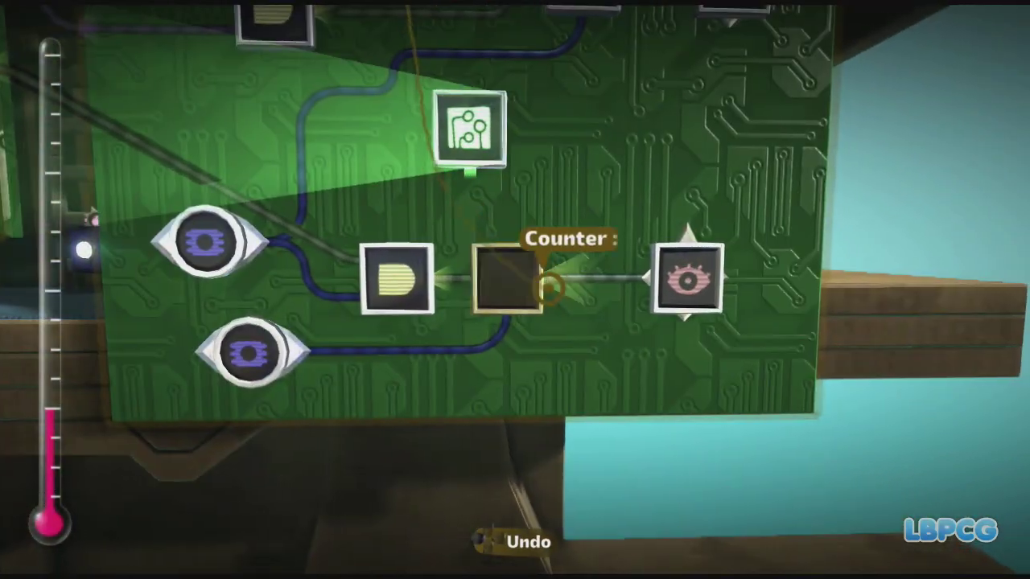
click(515, 288)
key(Down)
key(Escape)
key(Right)
key(Return)
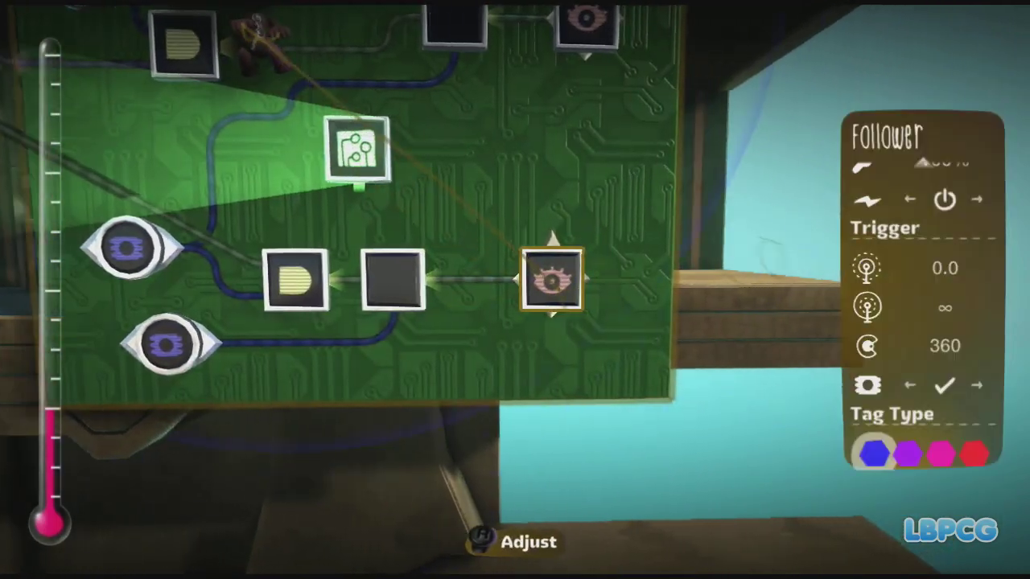
key(Escape)
Examine the lower follower's in-out movement and maximum speed settings.
scroll(508, 281, down, 5)
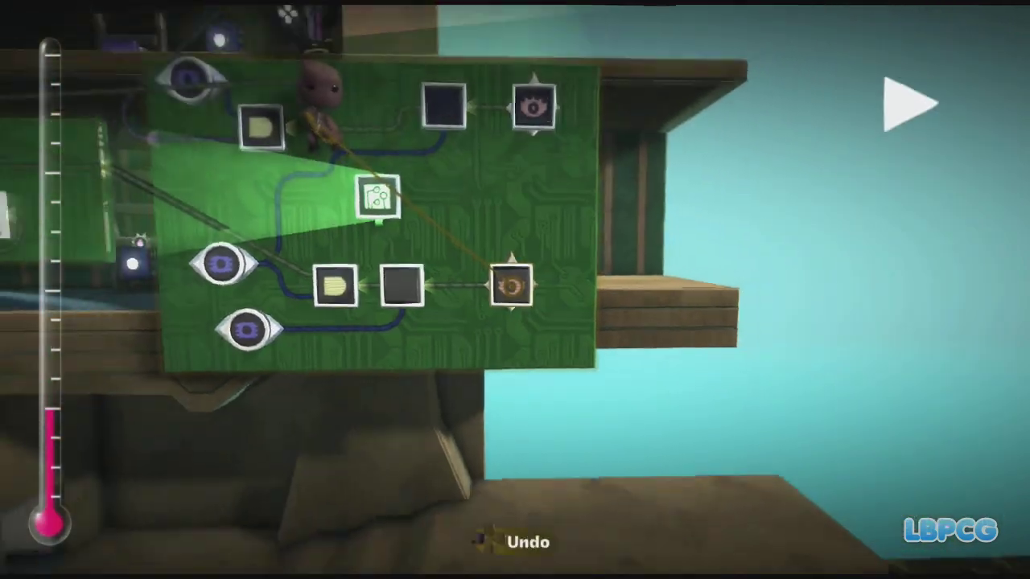
scroll(455, 253, up, 5)
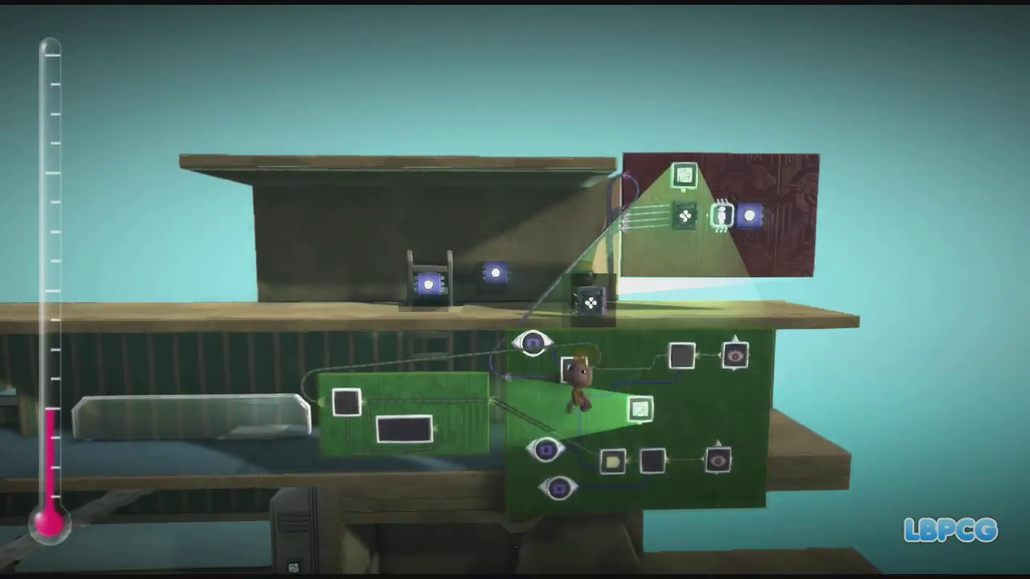
key(Down)
key(Return)
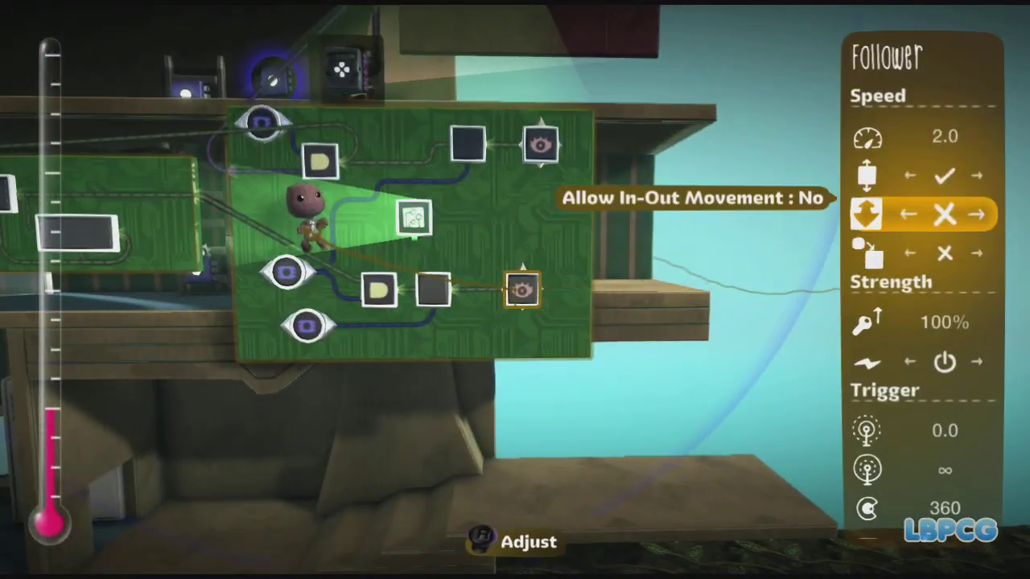
key(Up)
key(Up)
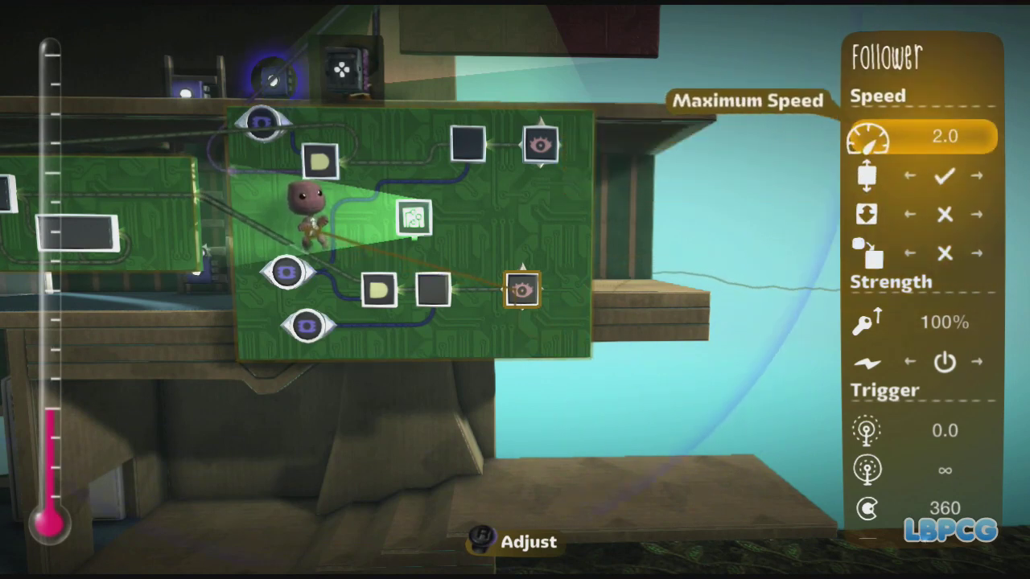
Examine the lower follower's trigger range, tag colour and label, and close its settings.
key(Down)
key(Down)
key(Down)
key(Down)
key(Down)
key(Down)
key(Down)
key(Down)
key(Down)
key(Down)
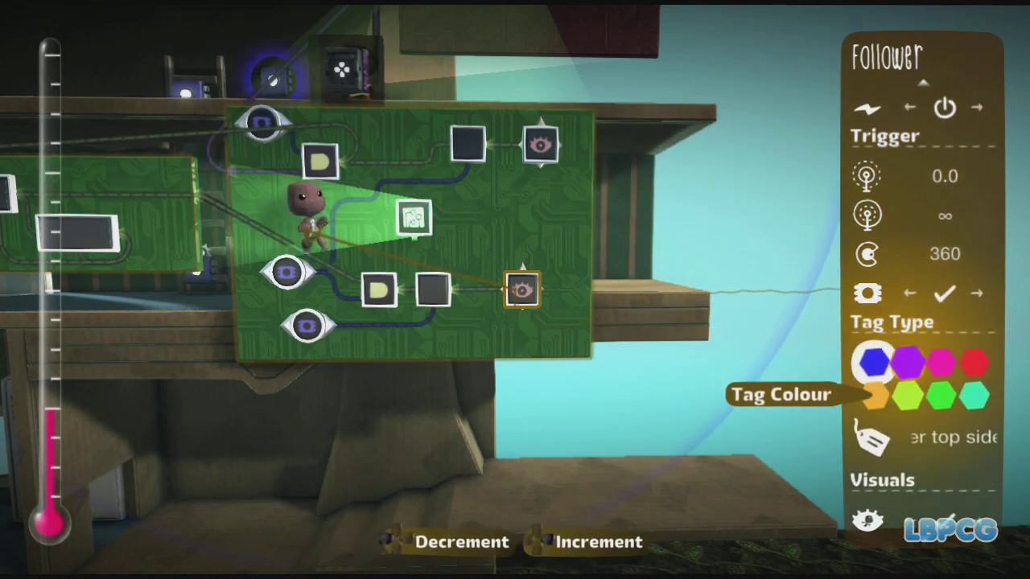
key(Escape)
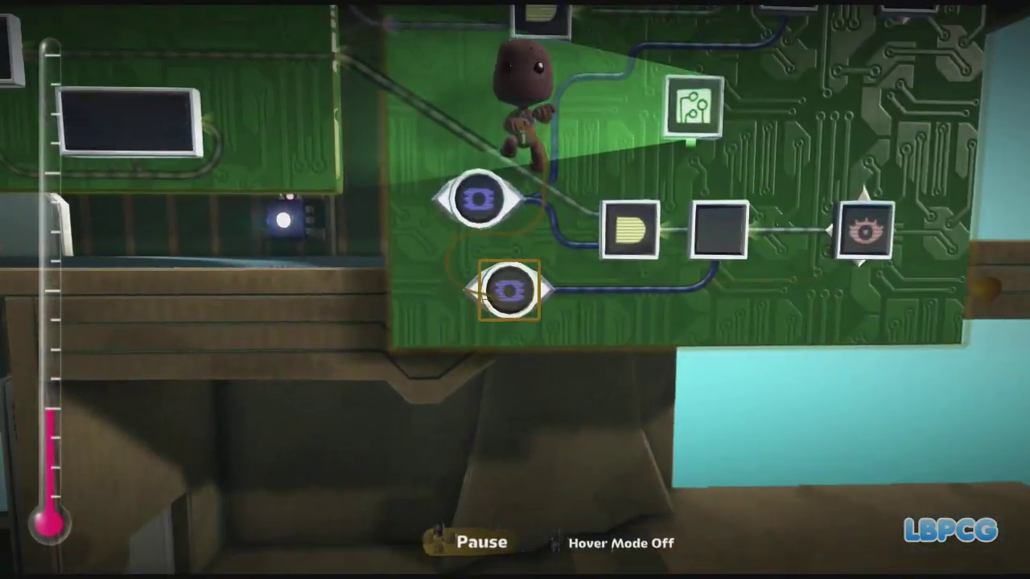
Examine the lowest tag sensor's tag label and its minimum and maximum detection ranges.
click(510, 290)
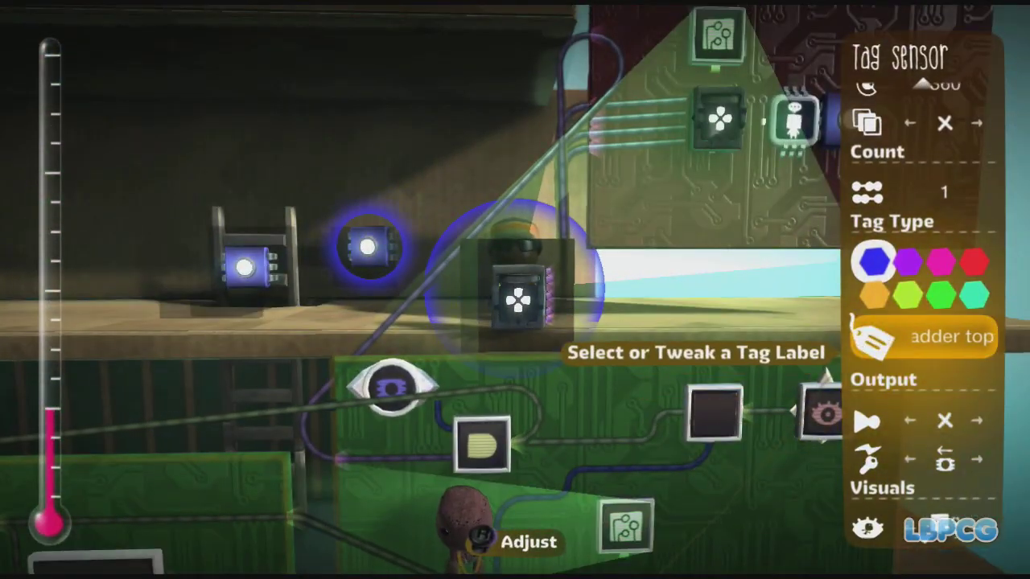
key(Up)
key(Up)
key(Up)
key(Up)
key(Up)
key(Up)
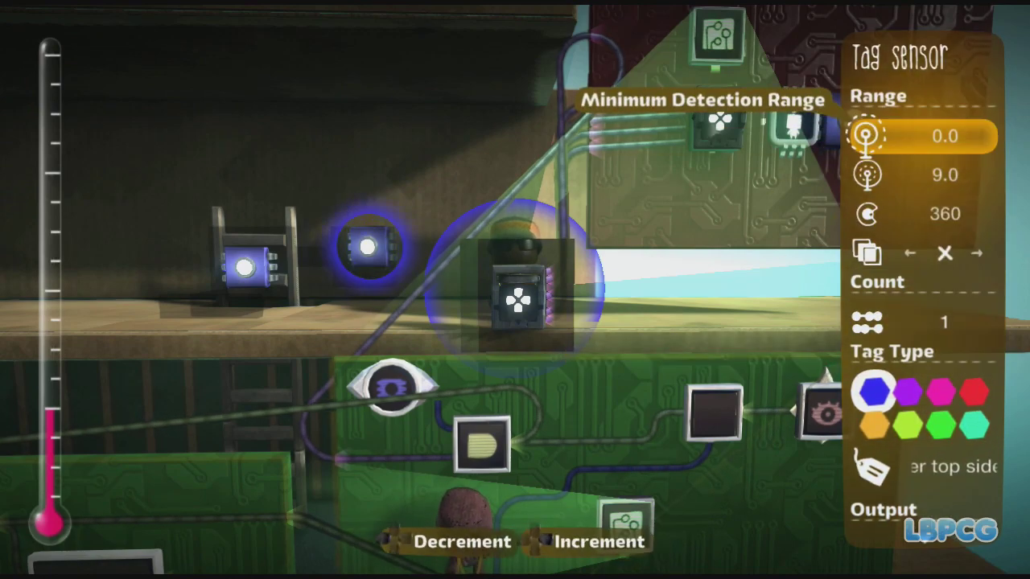
key(Down)
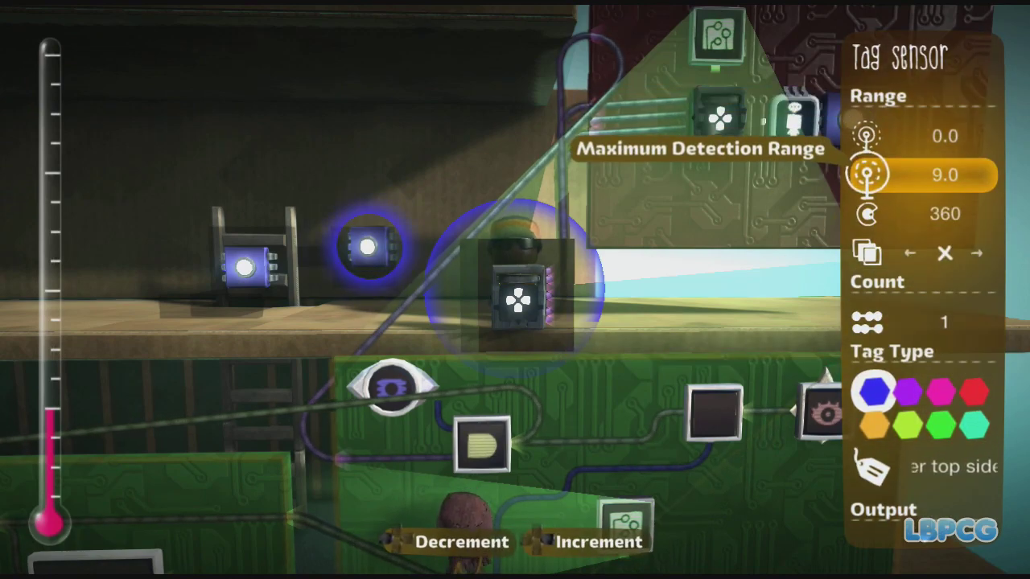
key(Escape)
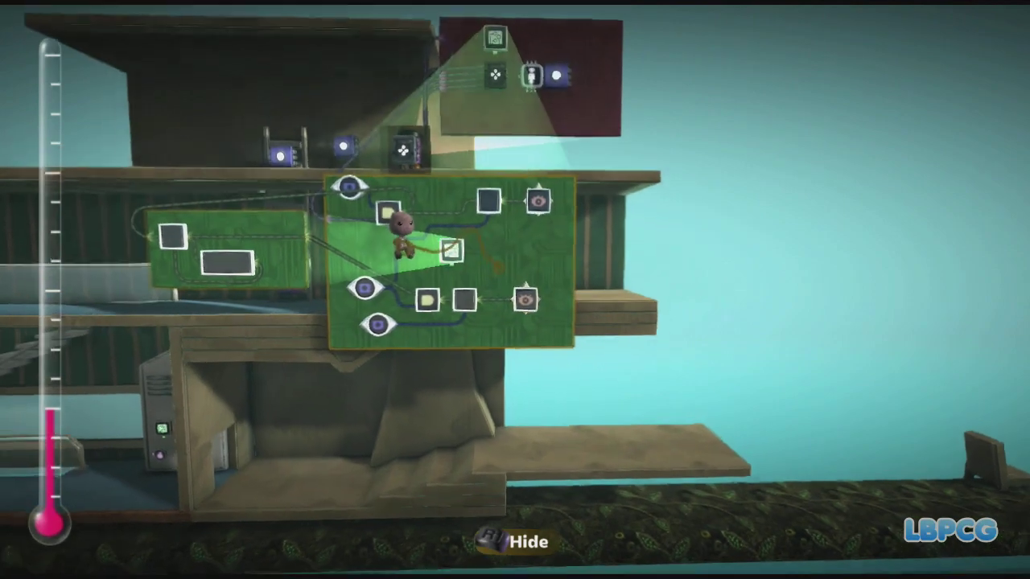
Place a game camera on the green circuit board and frame its view around the ladder.
key(Escape)
key(Escape)
key(Down)
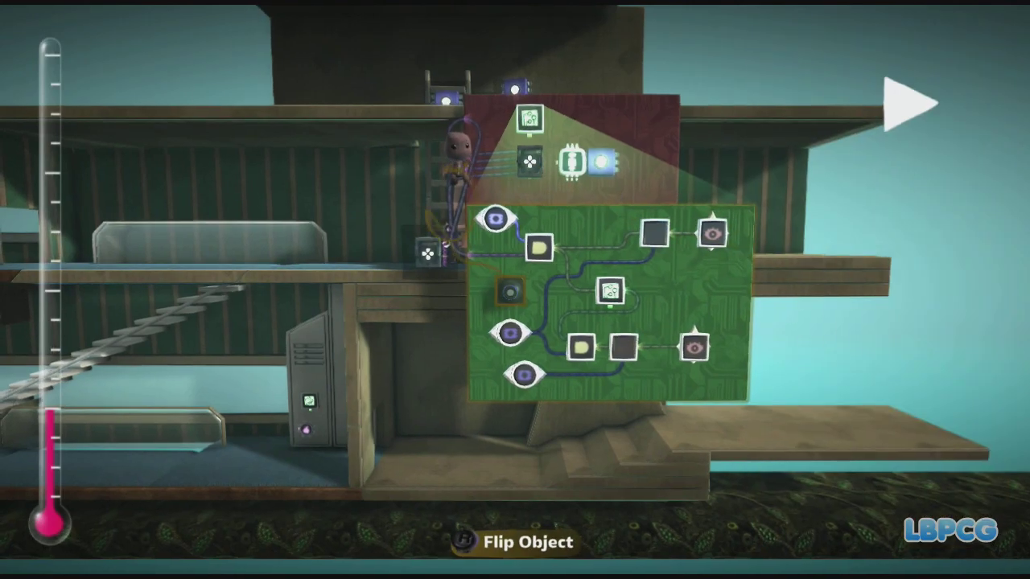
click(782, 361)
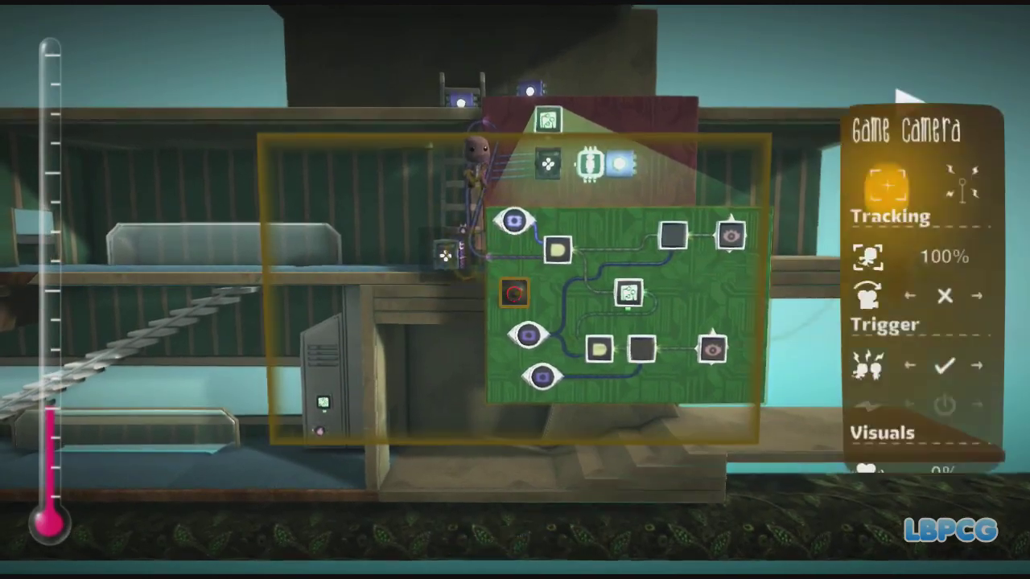
key(Return)
scroll(515, 290, up, 3)
scroll(515, 290, down, 4)
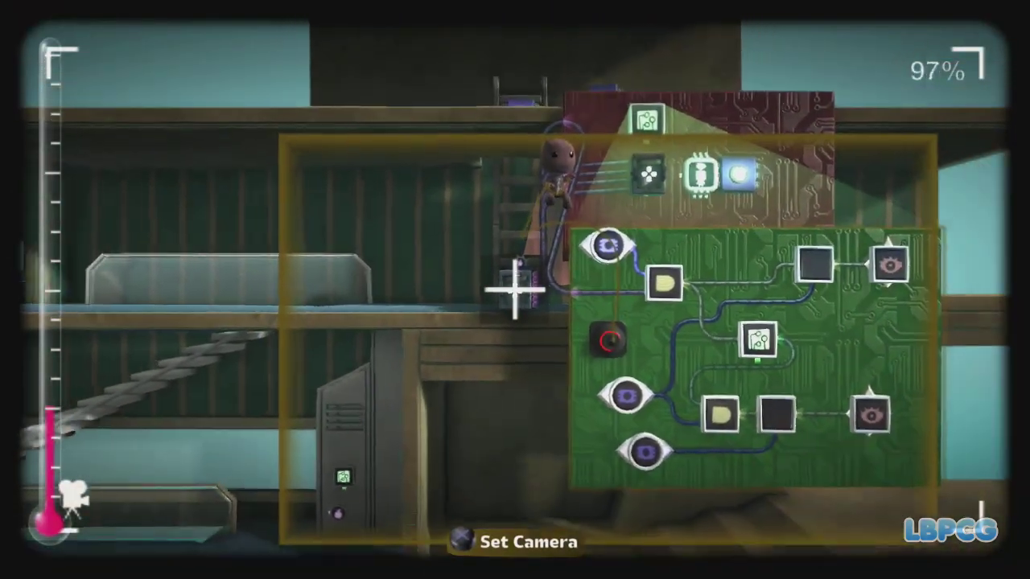
click(515, 289)
Set the game camera's player tracking to 90% and close its settings.
key(Down)
key(Down)
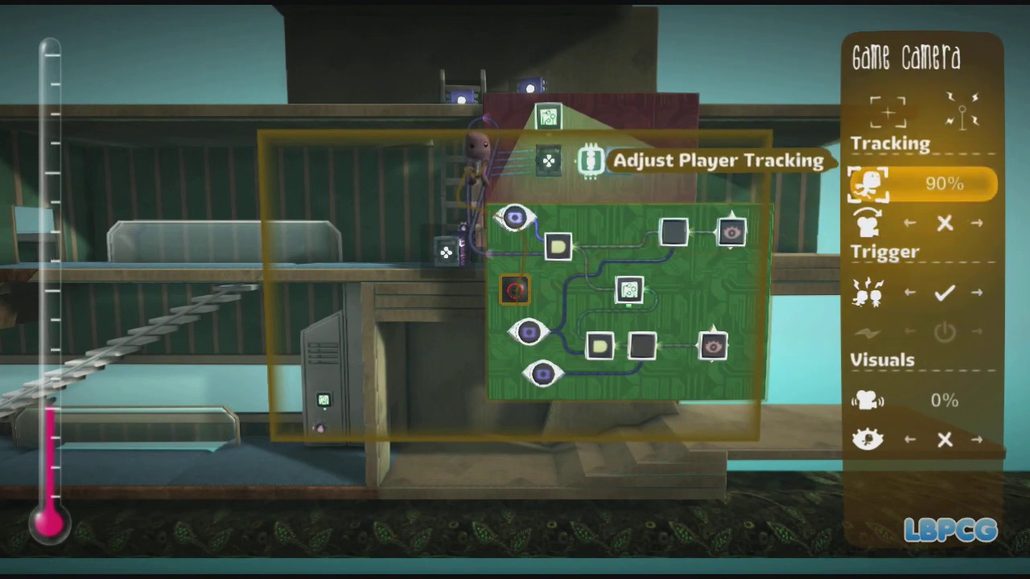
key(Escape)
key(Escape)
Try the Controlinator, leave it, and open the microchip in the middle of the green board to expose its counter and timer.
key(Return)
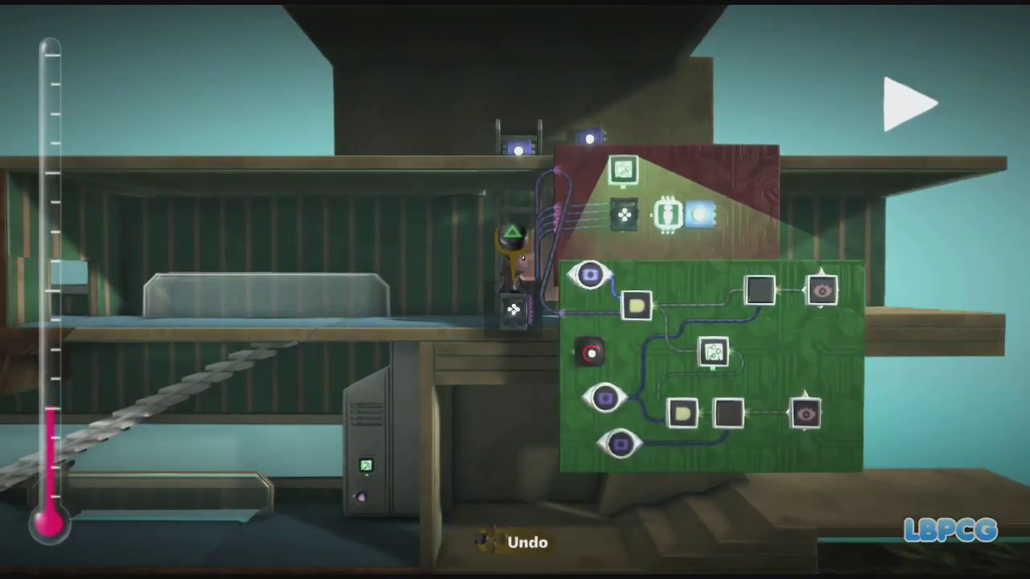
key(Left)
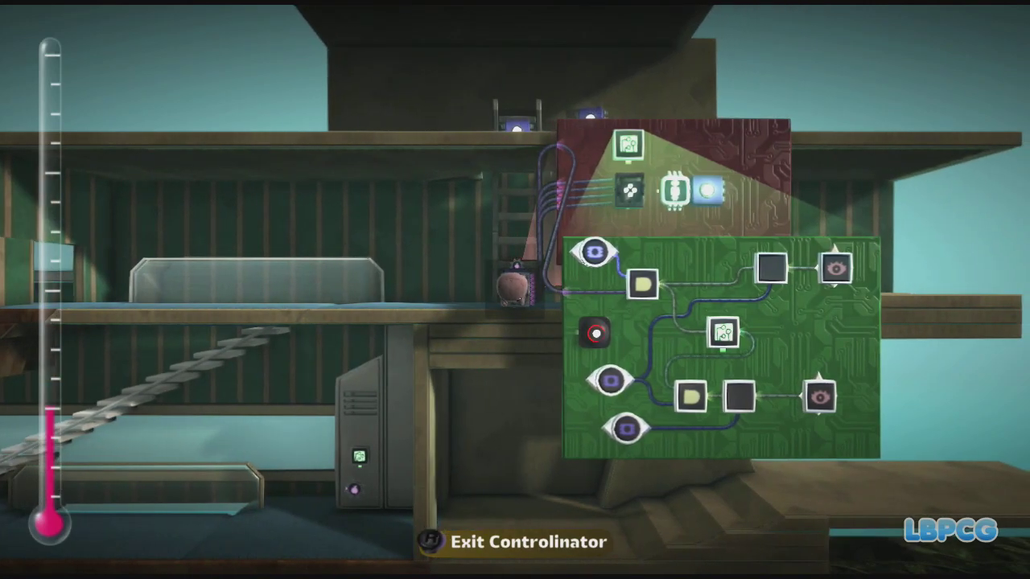
key(r)
key(Up)
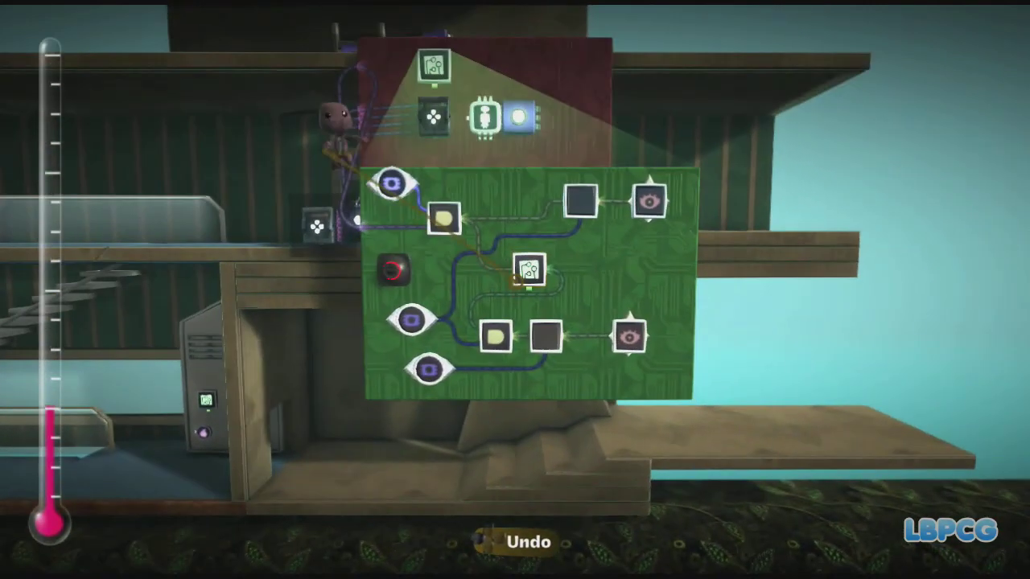
click(521, 275)
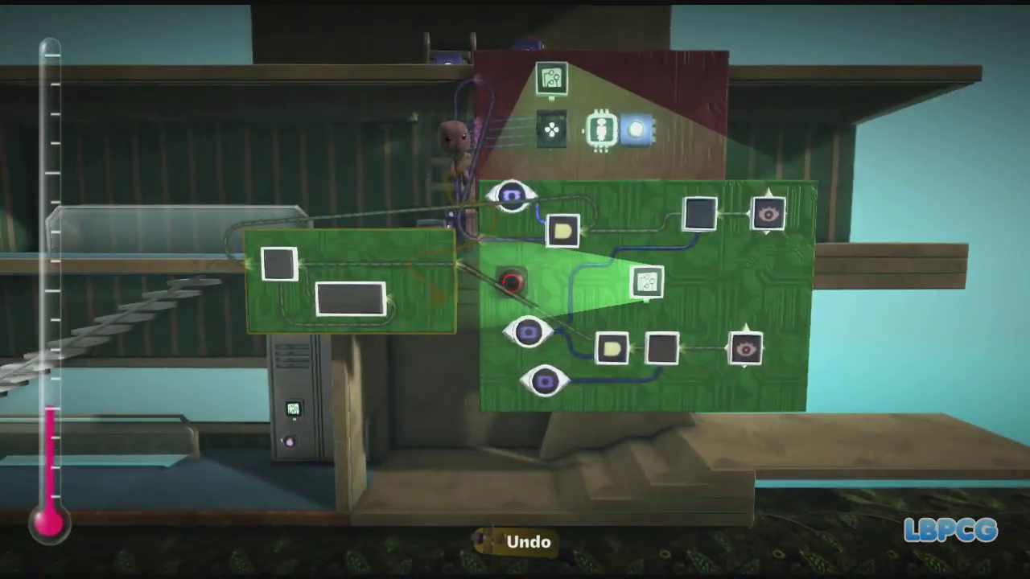
Enter the Controlinator and climb the ladder with the character to the upper floor.
key(Escape)
key(Down)
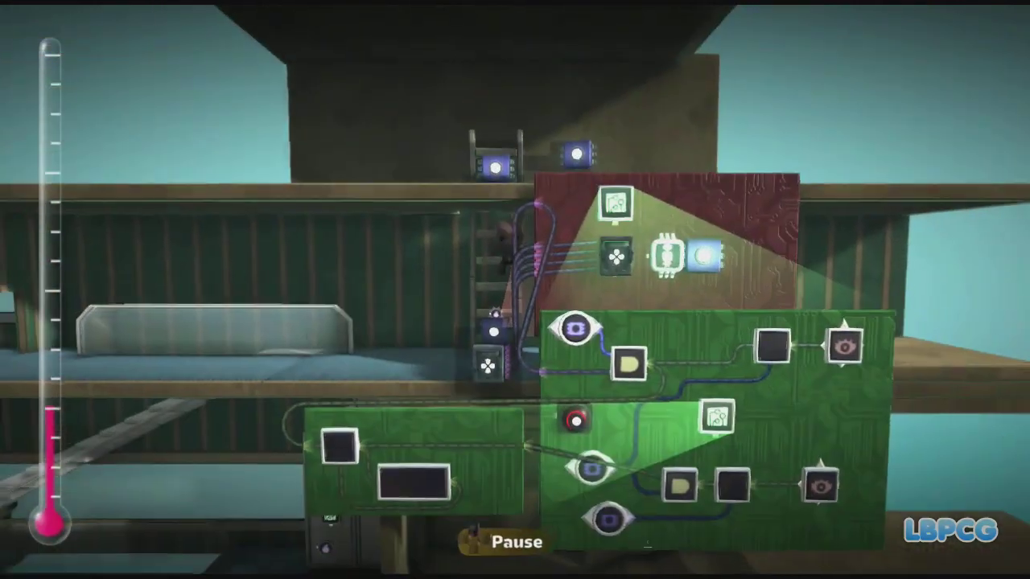
key(r)
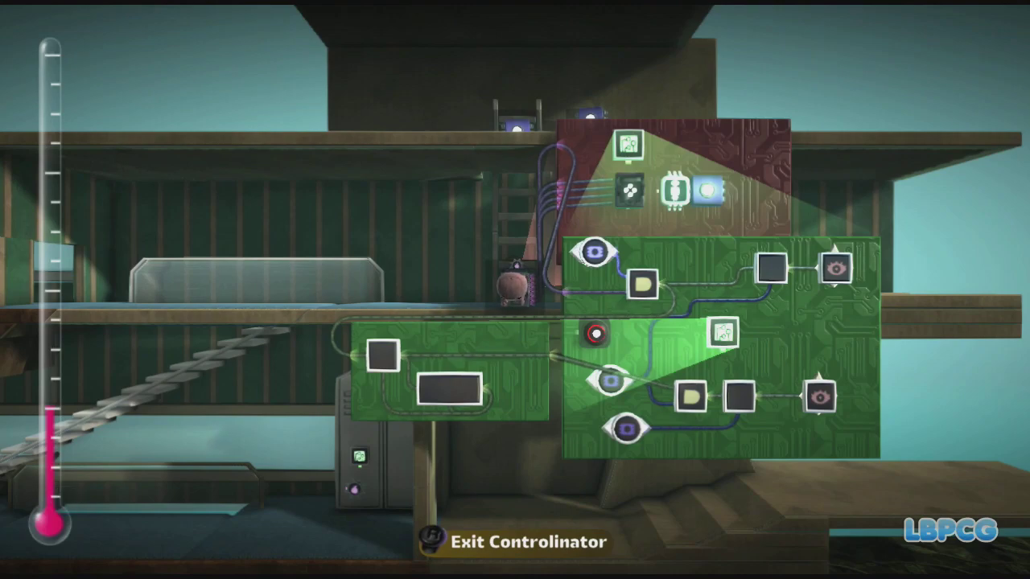
key(Up)
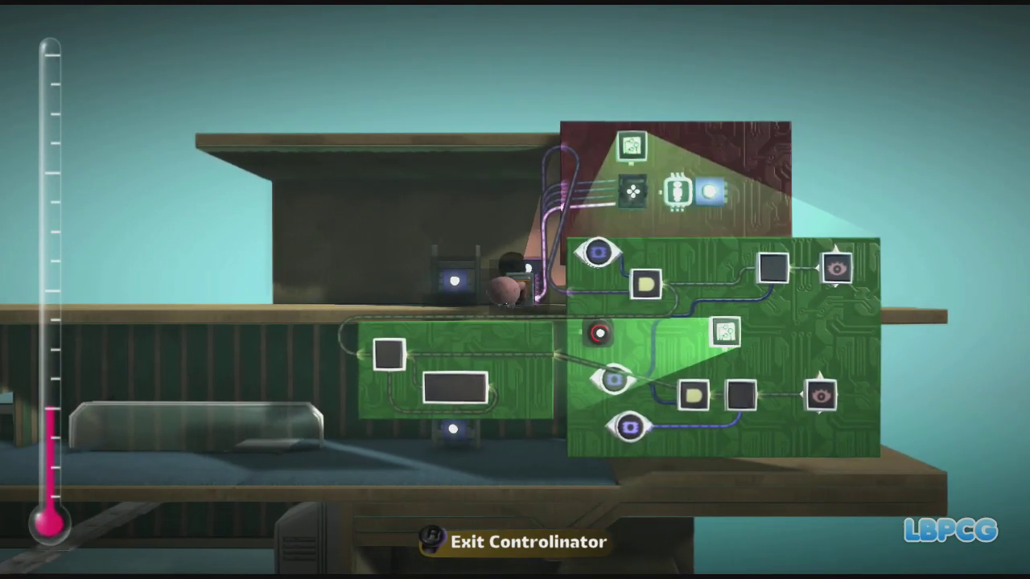
Walk the character back and forth beside the ladder top to test the tag sensors, and exit the Controlinator.
key(Right)
key(Left)
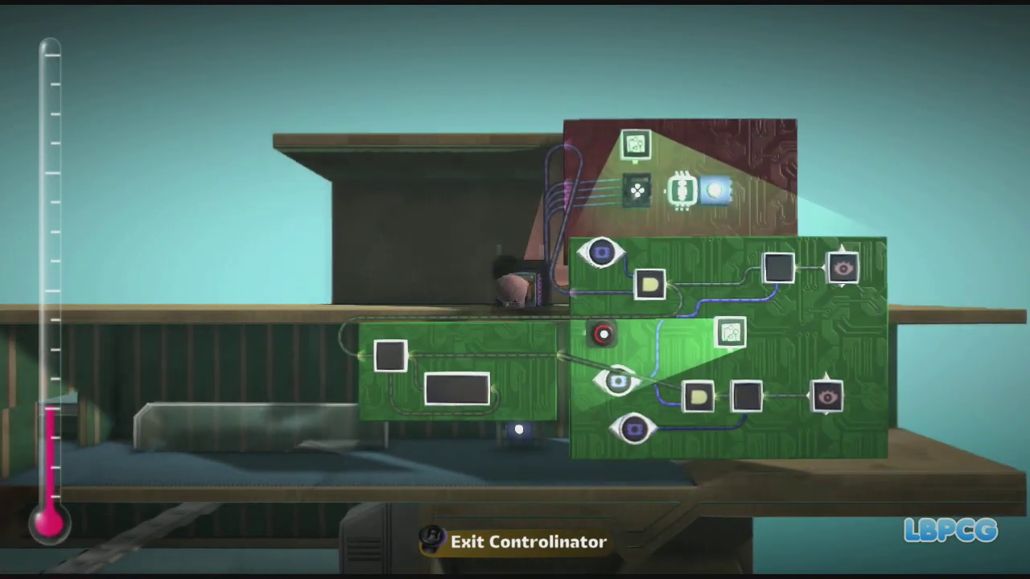
key(Right)
key(Left)
key(Right)
key(Left)
key(r)
Examine the wiring between the counter and the timer inside the opened microchip.
scroll(505, 301, up, 4)
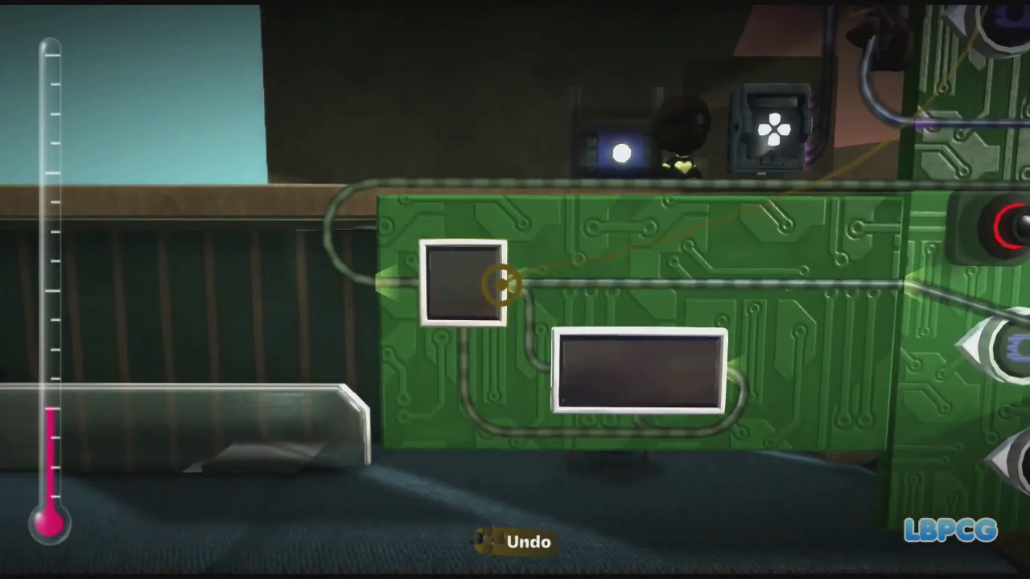
scroll(515, 290, down, 3)
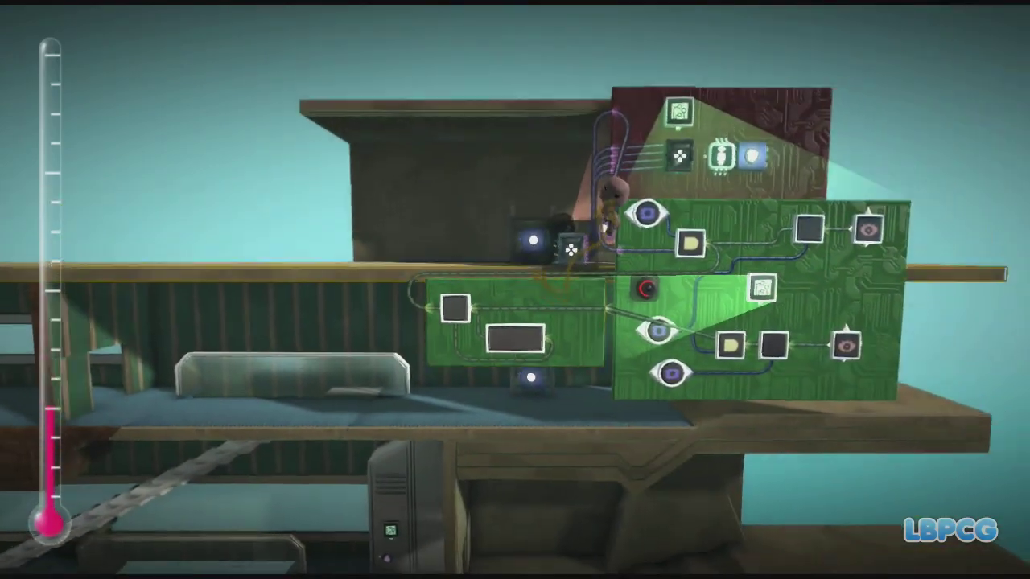
scroll(597, 274, up, 3)
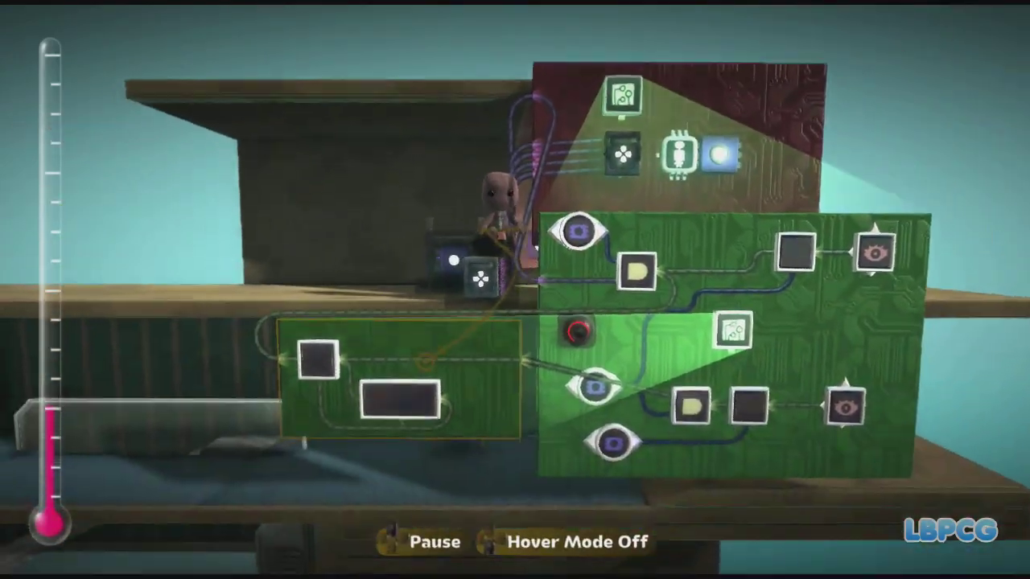
Hide the circuit boards and move the character with its Controlinator along the upper floor, clear of the ladder.
scroll(408, 355, up, 2)
scroll(497, 314, up, 3)
scroll(536, 267, down, 4)
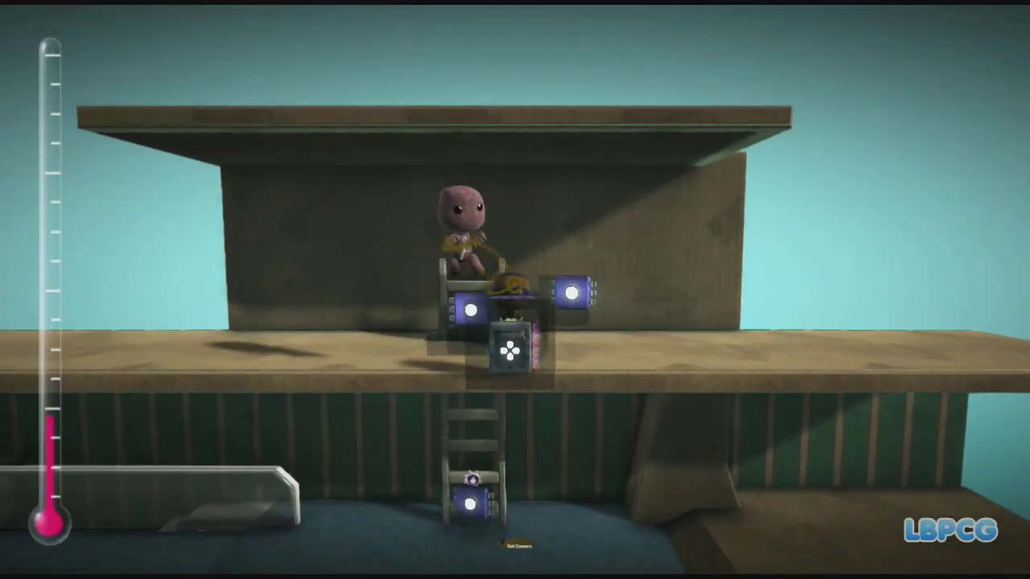
drag(509, 294, 579, 230)
key(Escape)
key(Escape)
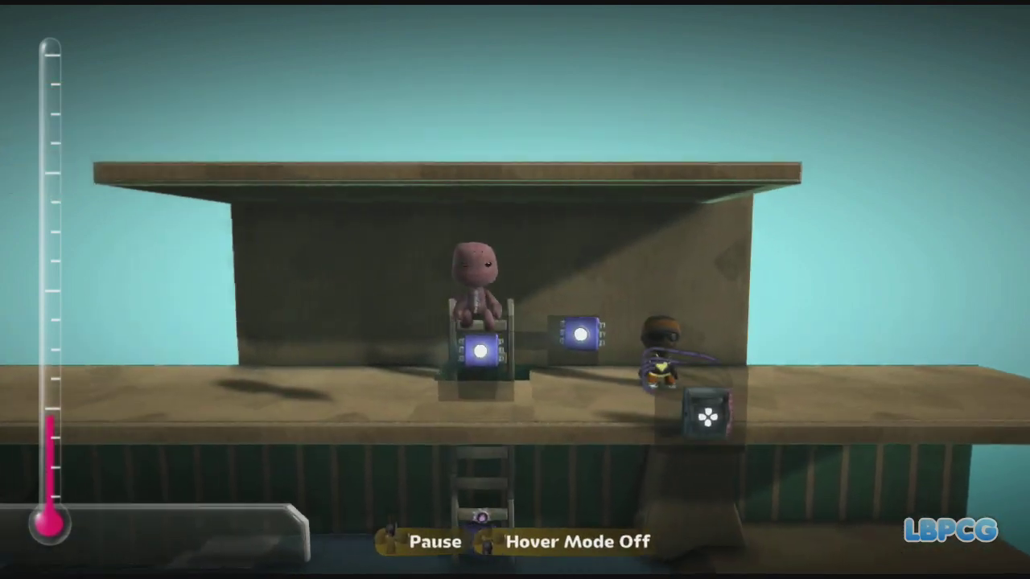